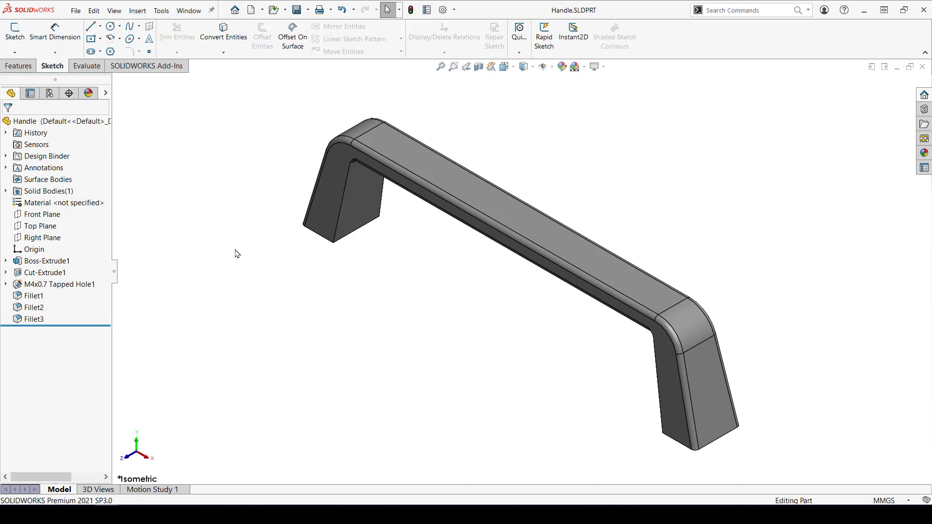
# Inspect the handle's M4x0.7 Tapped Hole1 from underneath, then switch to Setup Assy.SLDASM
pyautogui.click(109, 284)
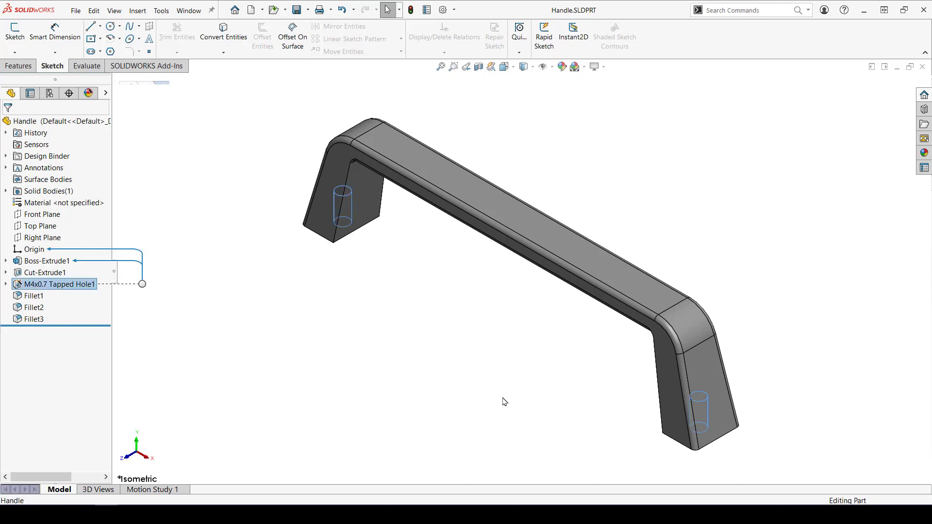
pyautogui.moveTo(501, 396); pyautogui.dragTo(498, 220, button='middle')
pyautogui.click(572, 337)
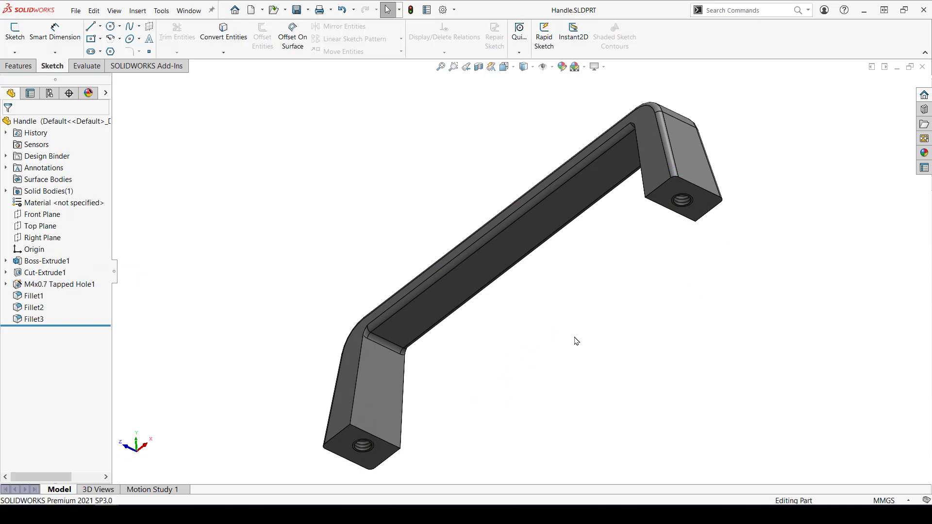
pyautogui.hotkey('ctrl', 'Tab')
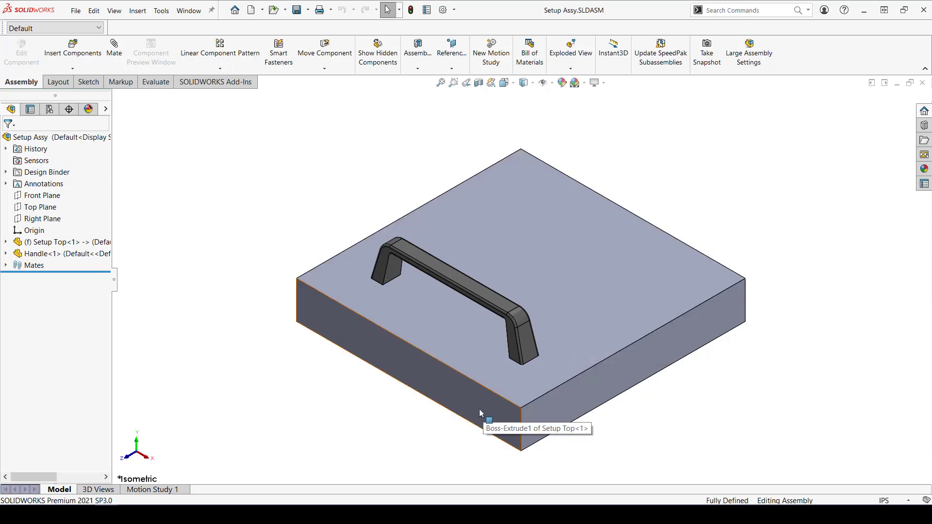
# Expand Mates and Setup Top<1> to select the CSK hole feature and view its underside holes
pyautogui.click(6, 265)
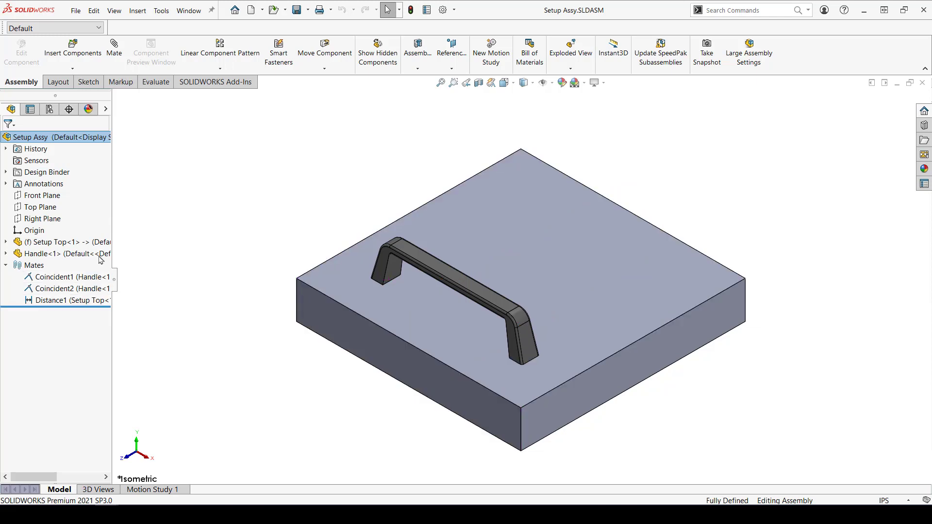
pyautogui.click(6, 242)
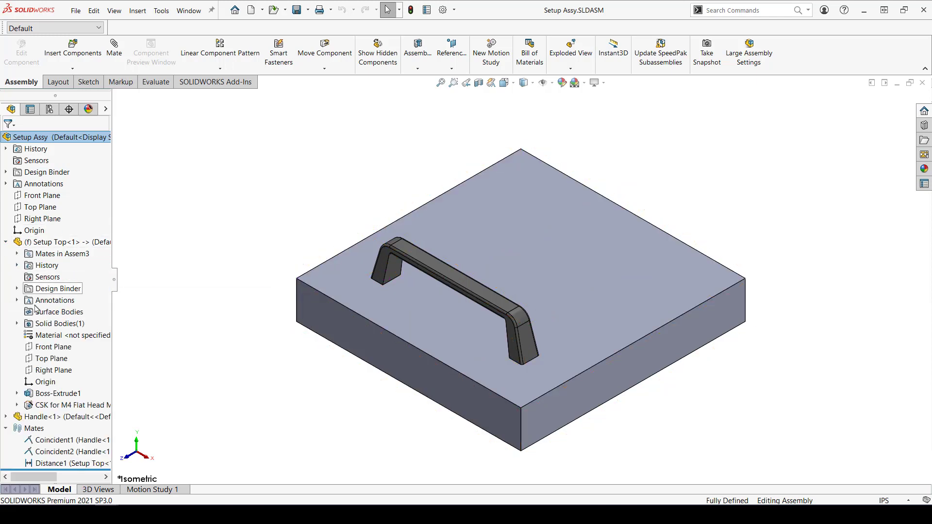
pyautogui.click(76, 405)
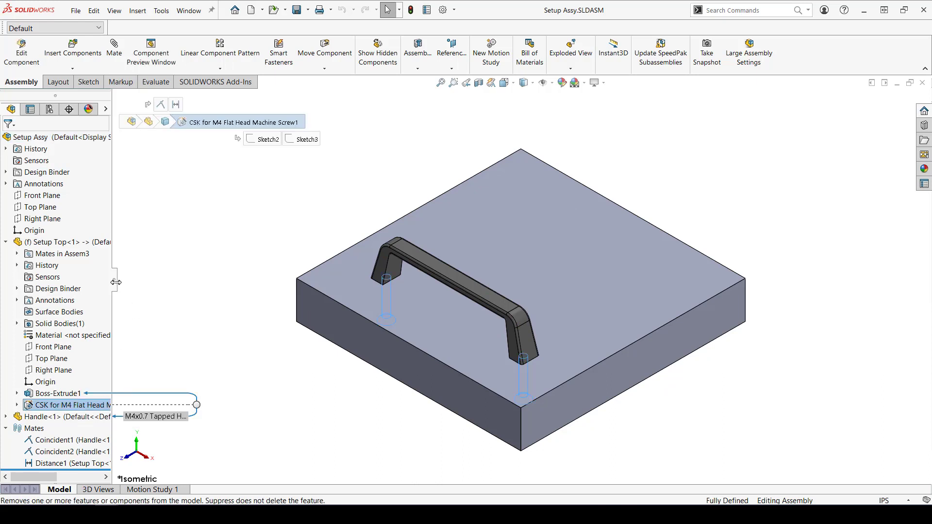
pyautogui.moveTo(115, 282); pyautogui.dragTo(189, 282)
pyautogui.moveTo(472, 442); pyautogui.dragTo(453, 259, button='middle')
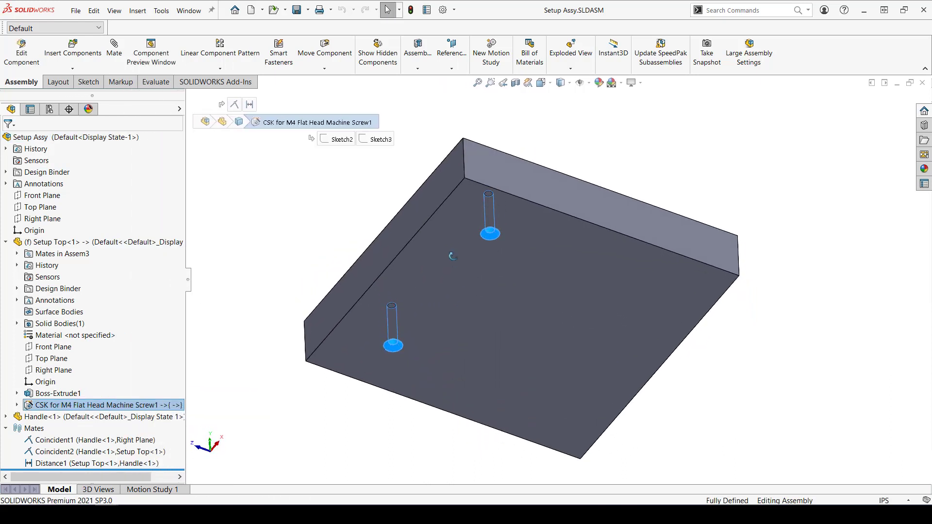
# Add M4 x 0.7 x 35 flat head screws to the CSK hole feature with Smart Fasteners
pyautogui.click(332, 221)
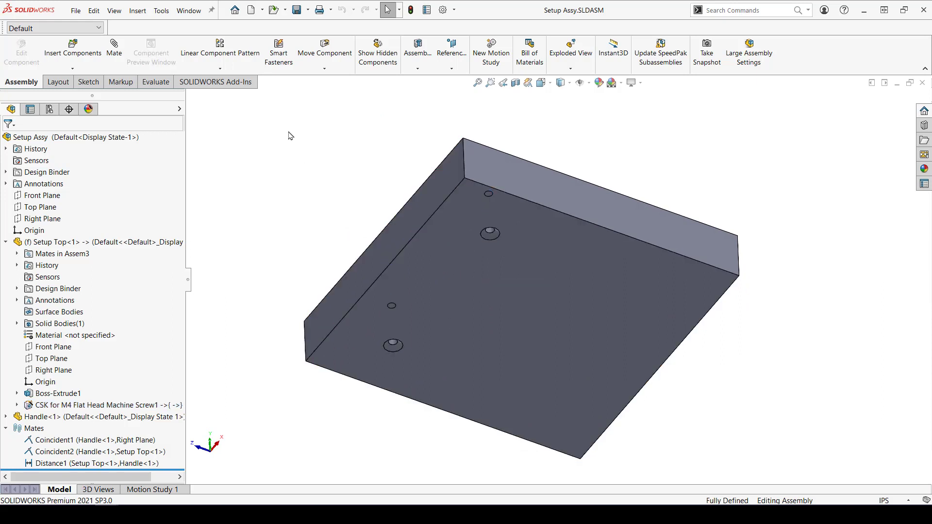
pyautogui.click(278, 52)
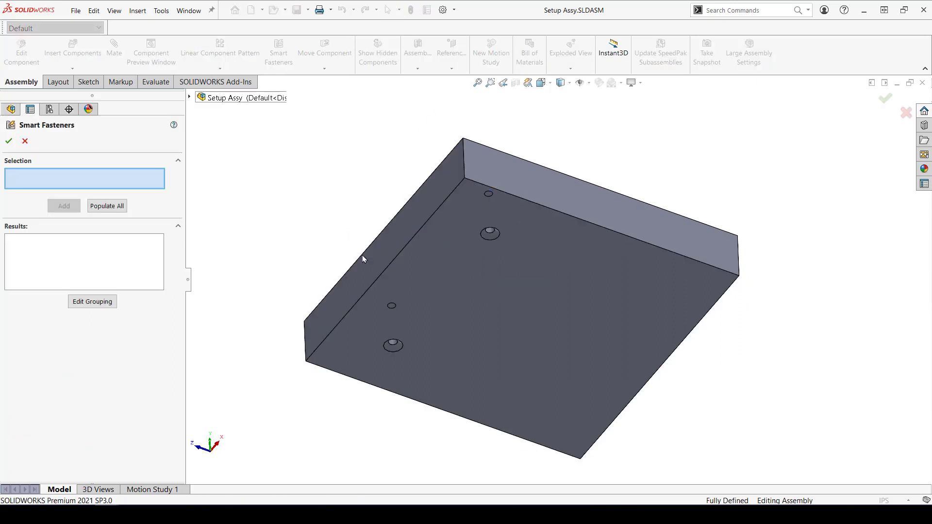
pyautogui.click(490, 234)
pyautogui.click(64, 206)
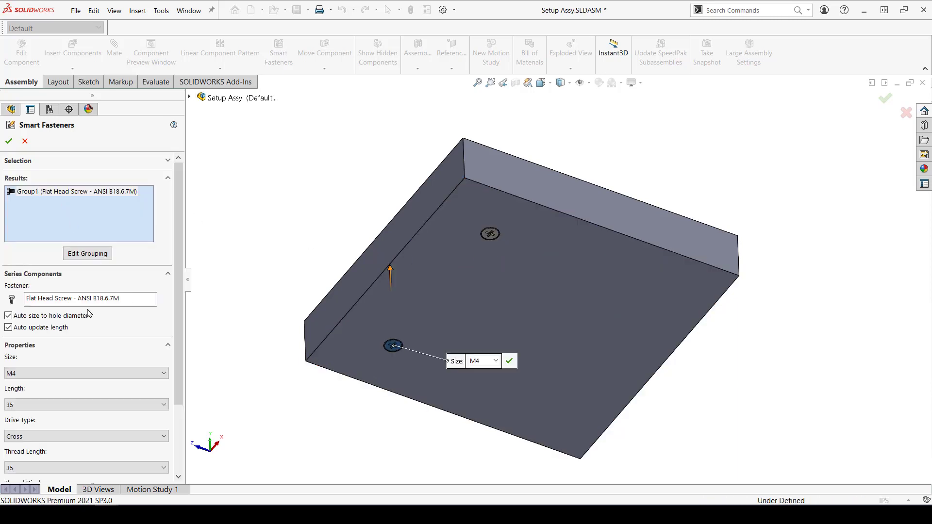
pyautogui.click(9, 141)
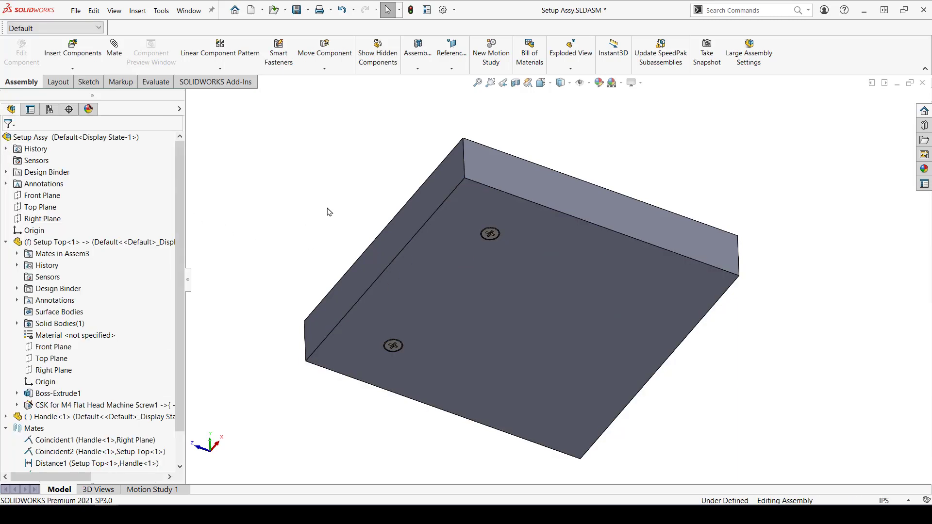
# Return to the isometric view and briefly try a section view before cancelling it
pyautogui.hotkey('ctrl', '7')
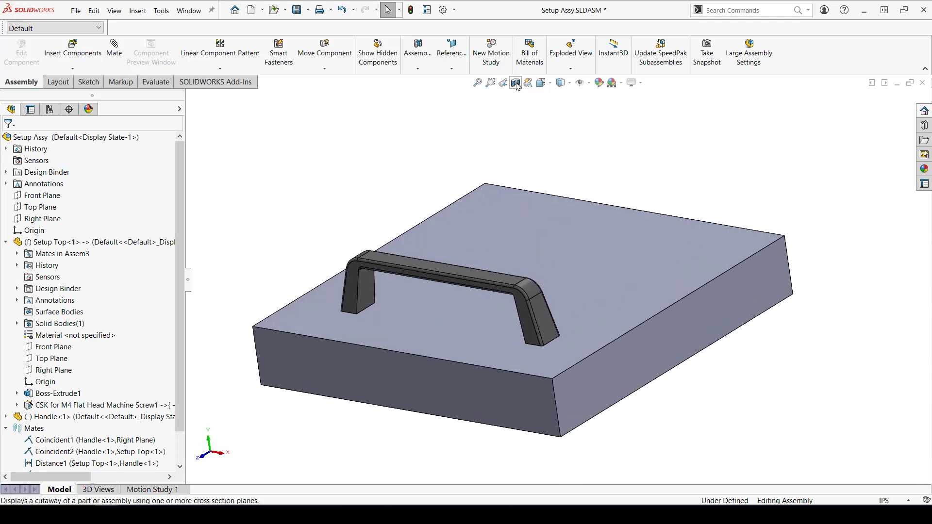
pyautogui.click(516, 82)
pyautogui.press('Escape')
pyautogui.scroll(-5, 525, 335)
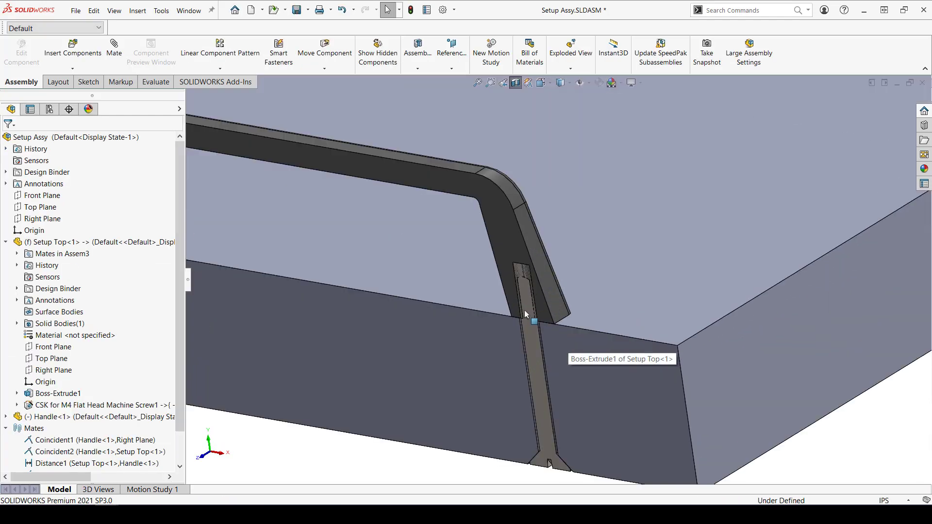
pyautogui.scroll(5, 525, 310)
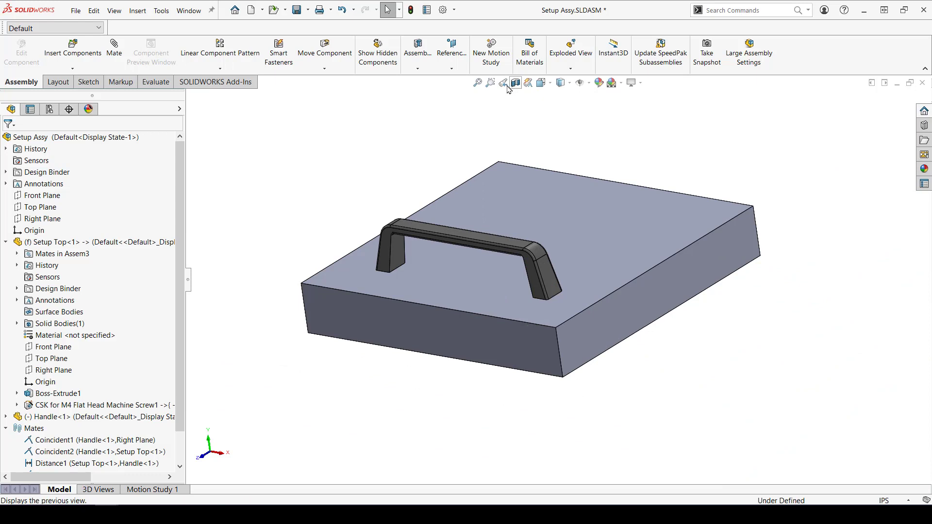
# Start a Smart Component definition for the handle and add both M4 screws as components
pyautogui.click(161, 11)
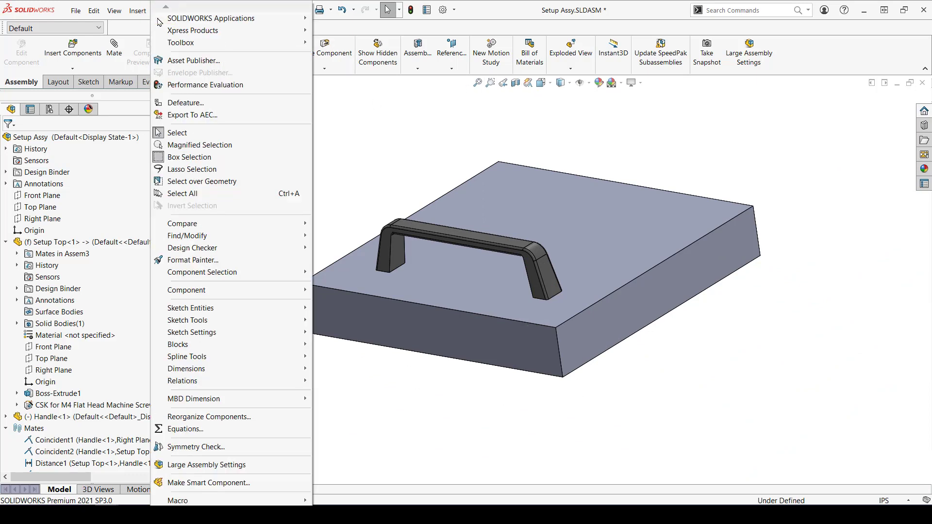
pyautogui.click(225, 483)
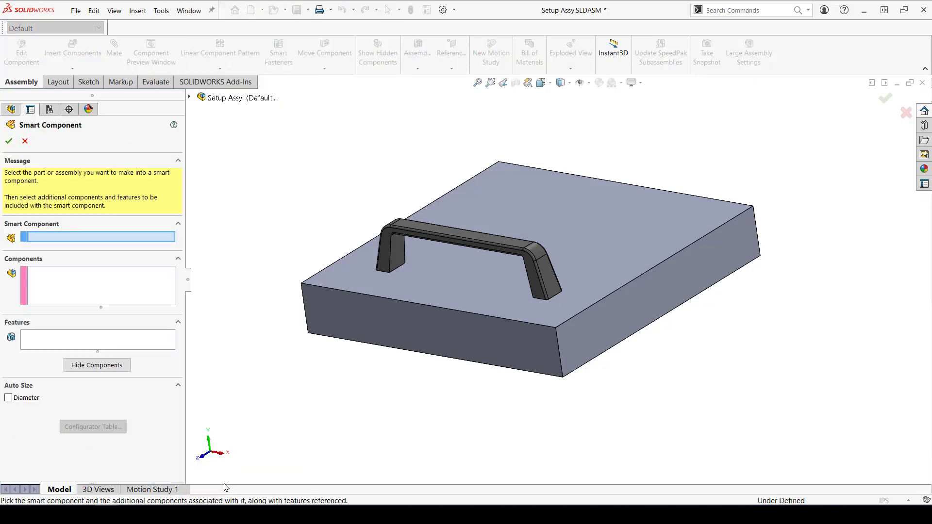
pyautogui.click(507, 241)
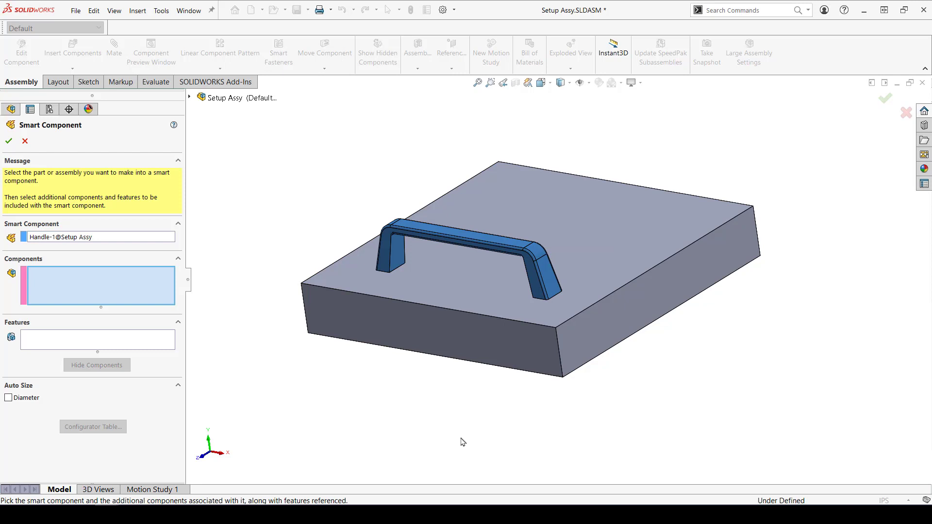
pyautogui.moveTo(462, 441); pyautogui.dragTo(489, 219, button='middle')
pyautogui.click(489, 217)
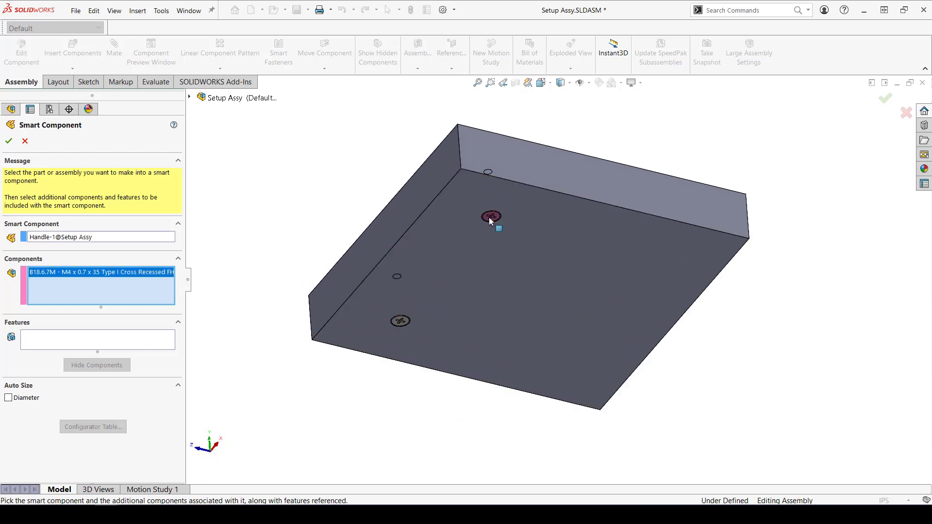
pyautogui.click(400, 321)
# Add the countersink hole feature to the smart component's features
pyautogui.click(147, 343)
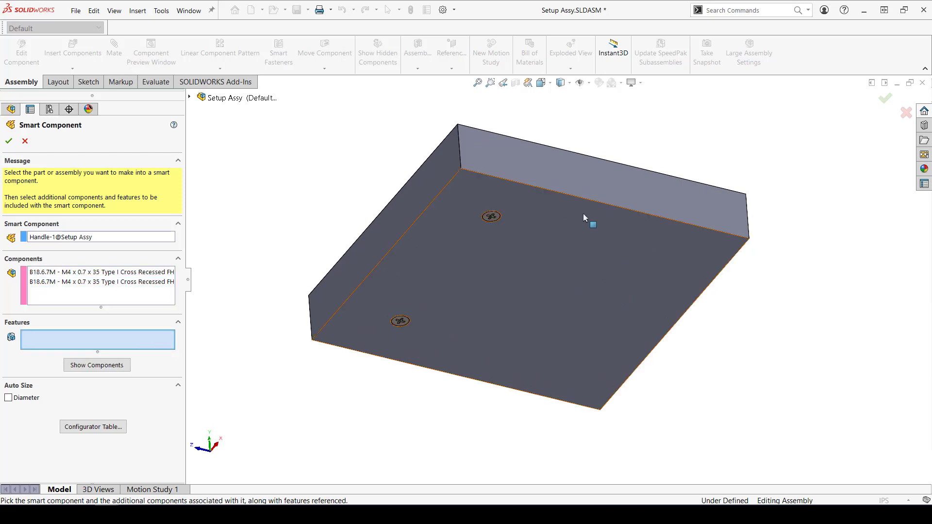
pyautogui.scroll(-4, 494, 211)
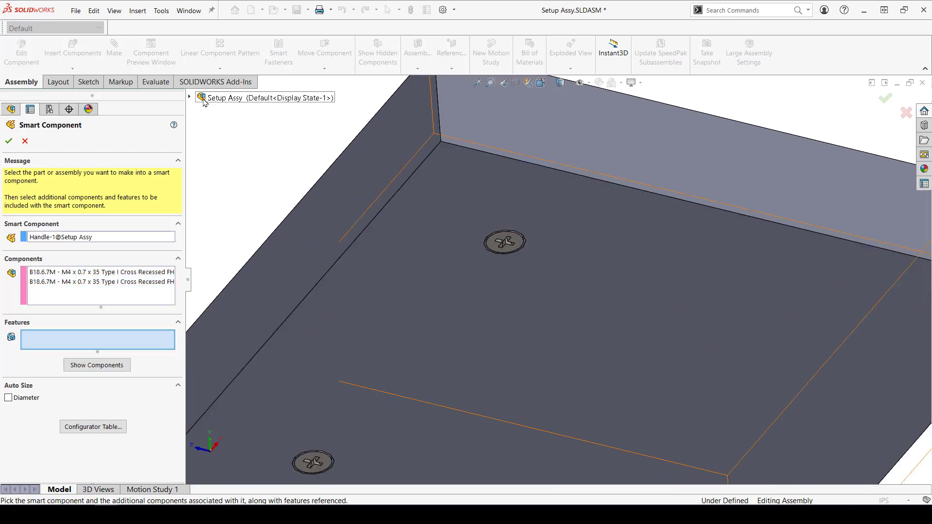
pyautogui.click(190, 97)
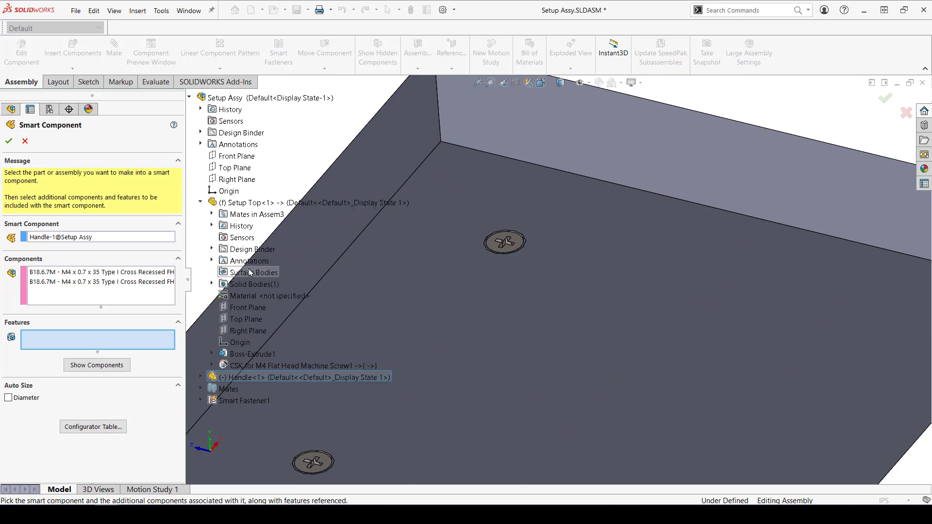
pyautogui.click(252, 366)
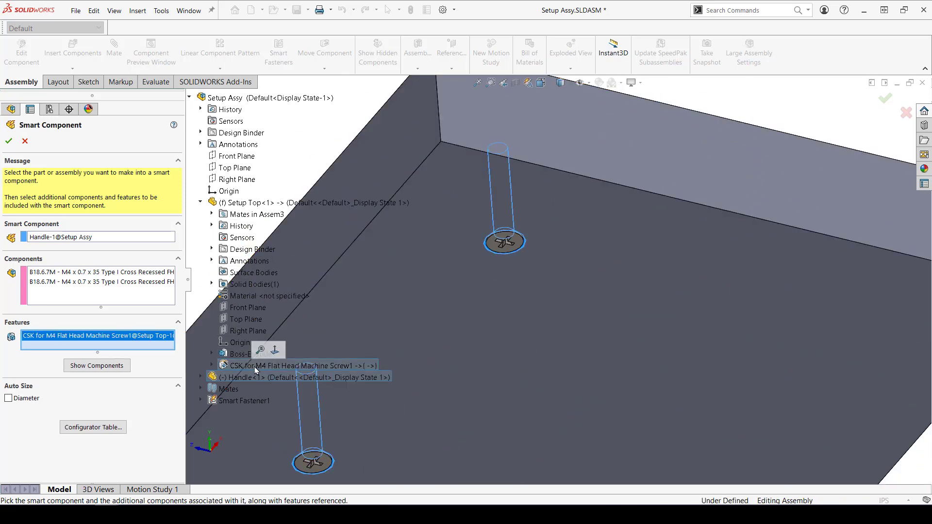
# Confirm the smart component and expand Handle<1>'s Smart Feature Features, Components and References
pyautogui.click(9, 141)
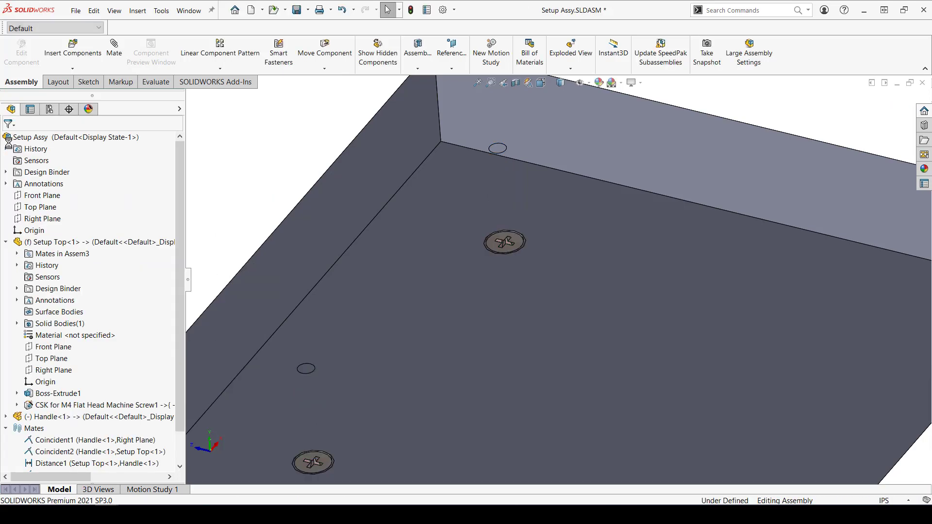
pyautogui.click(5, 241)
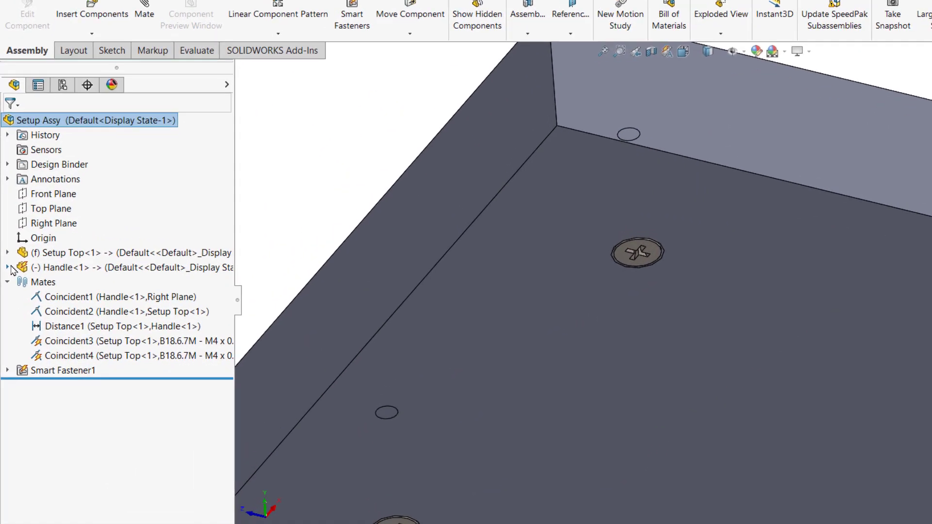
pyautogui.click(5, 253)
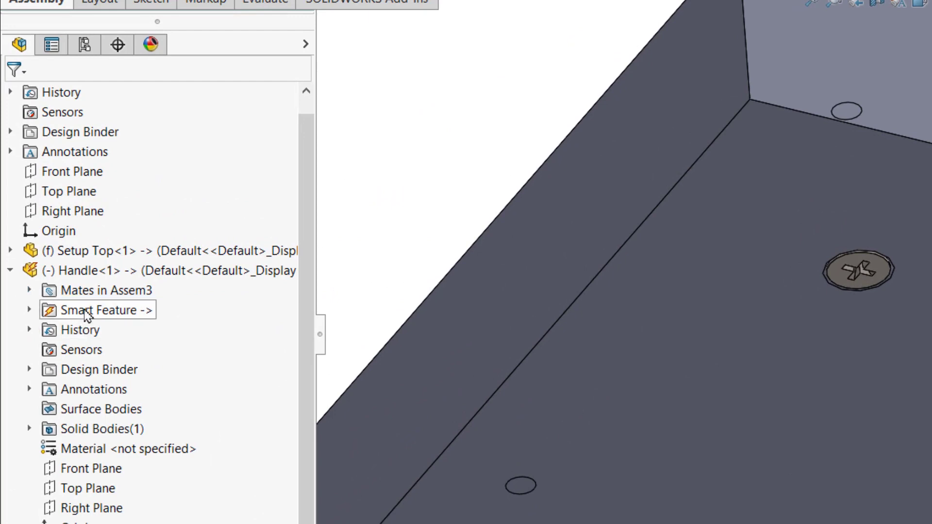
pyautogui.click(30, 309)
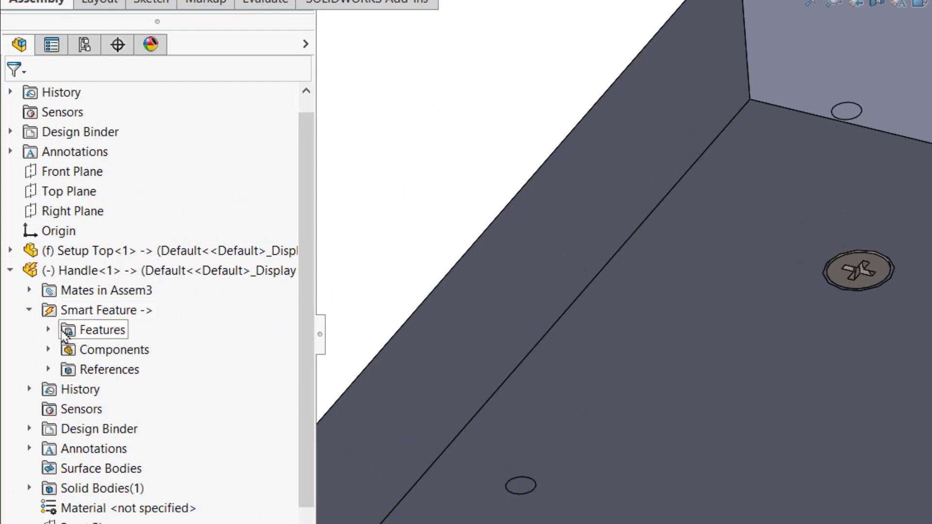
pyautogui.click(49, 329)
pyautogui.click(49, 369)
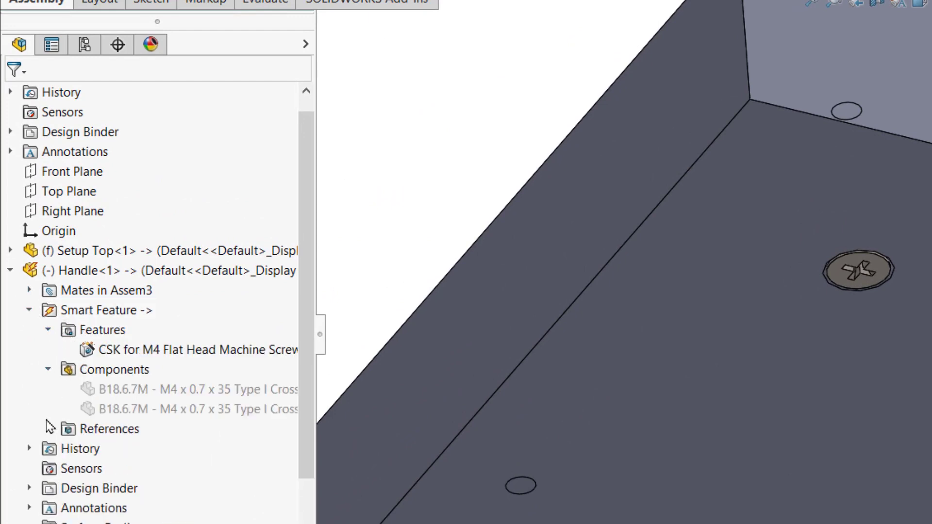
pyautogui.click(48, 428)
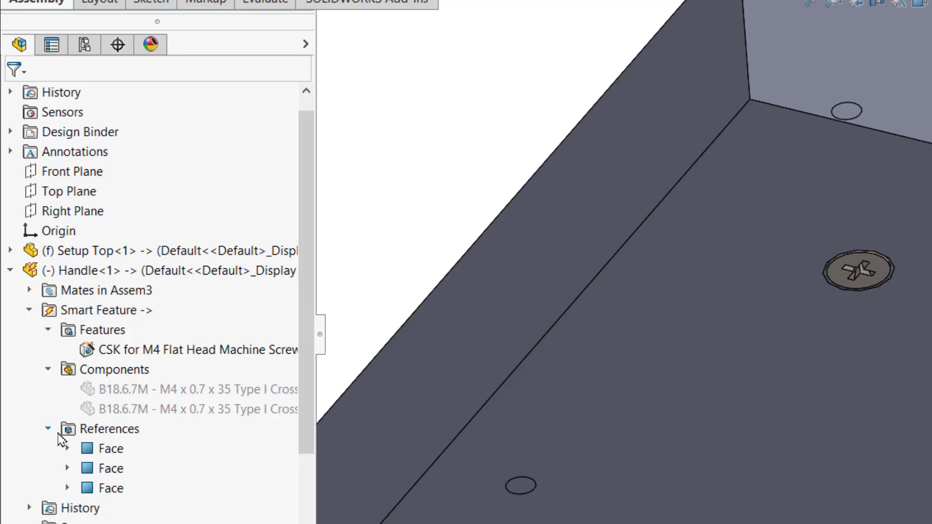
# Save both Setup Assy and the Handle part with Save All
pyautogui.scroll(3, 432, 120)
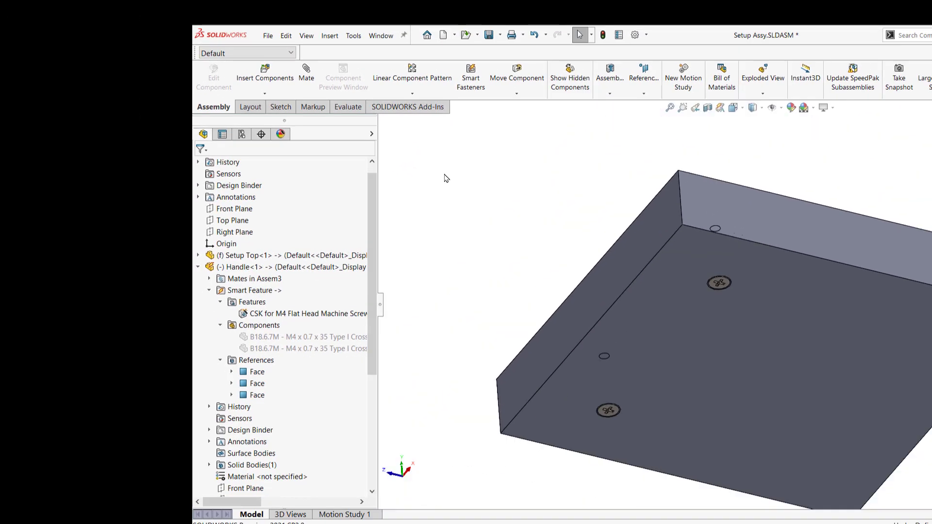
pyautogui.hotkey('ctrl', 's')
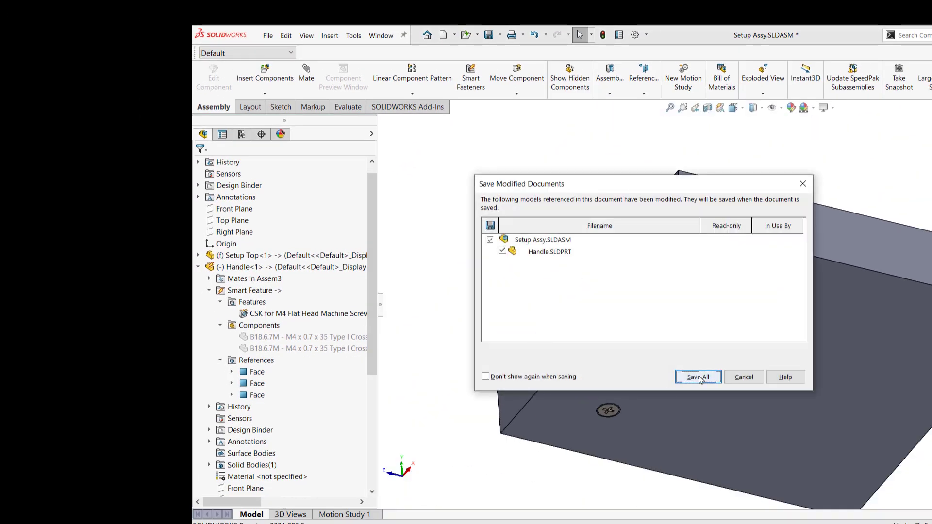
pyautogui.click(698, 378)
# In Chest.SLDASM, insert the open Handle document onto the chest lid
pyautogui.hotkey('ctrl', 'Tab')
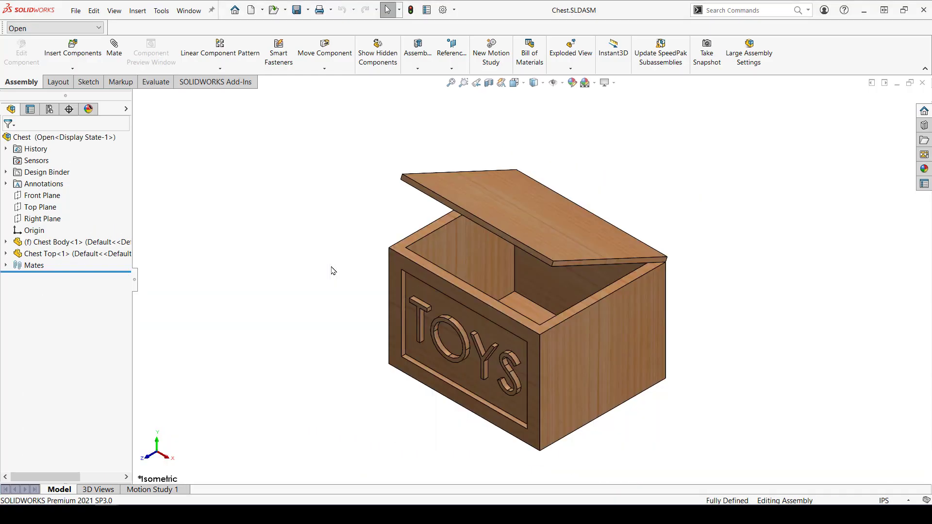
pyautogui.click(77, 47)
pyautogui.click(28, 274)
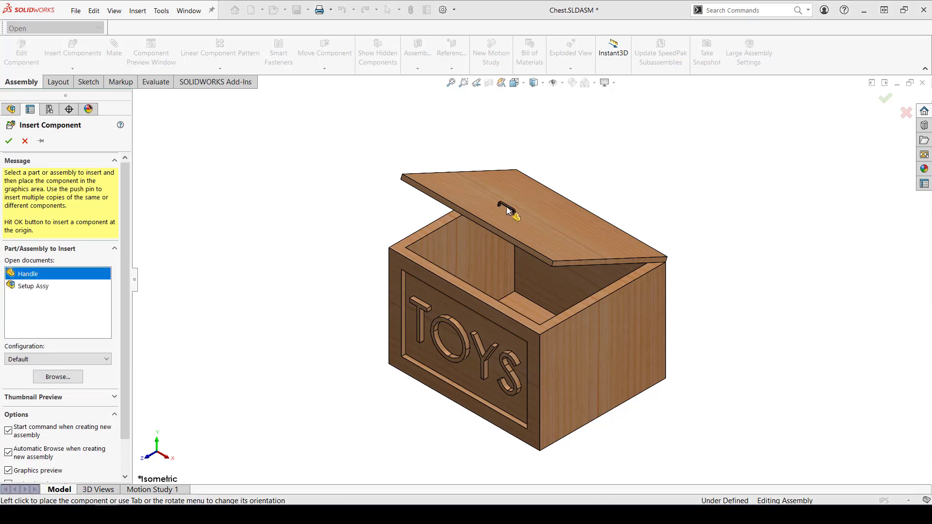
# Place the handle on the lid and mate its face coincident to the lid face
pyautogui.click(507, 214)
pyautogui.scroll(-5, 506, 214)
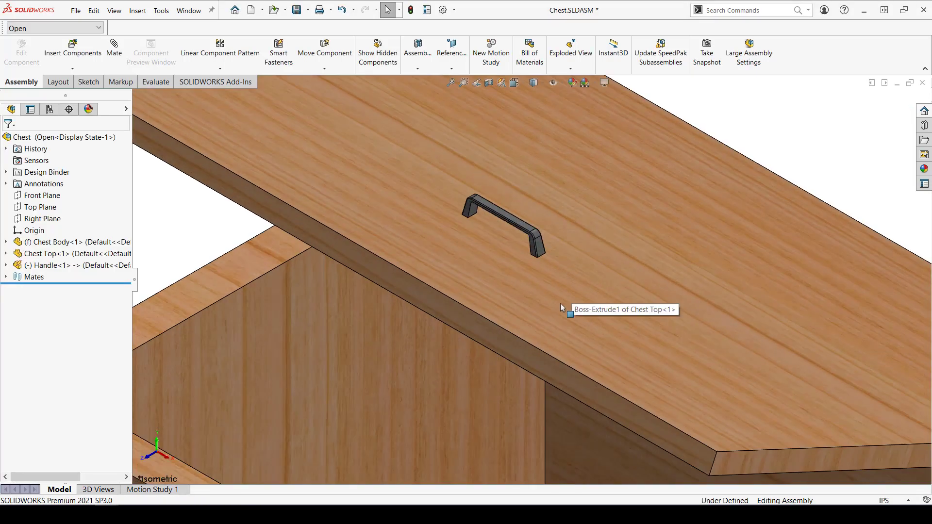
pyautogui.click(560, 302)
pyautogui.moveTo(560, 303); pyautogui.dragTo(474, 322, button='middle')
pyautogui.scroll(-3, 522, 308)
pyautogui.keyDown('ctrl'); pyautogui.click(514, 303); pyautogui.keyUp('ctrl')
pyautogui.press('Escape')
# Mate the handle's Right Plane coincident to the assembly's Right Plane
pyautogui.click(47, 219)
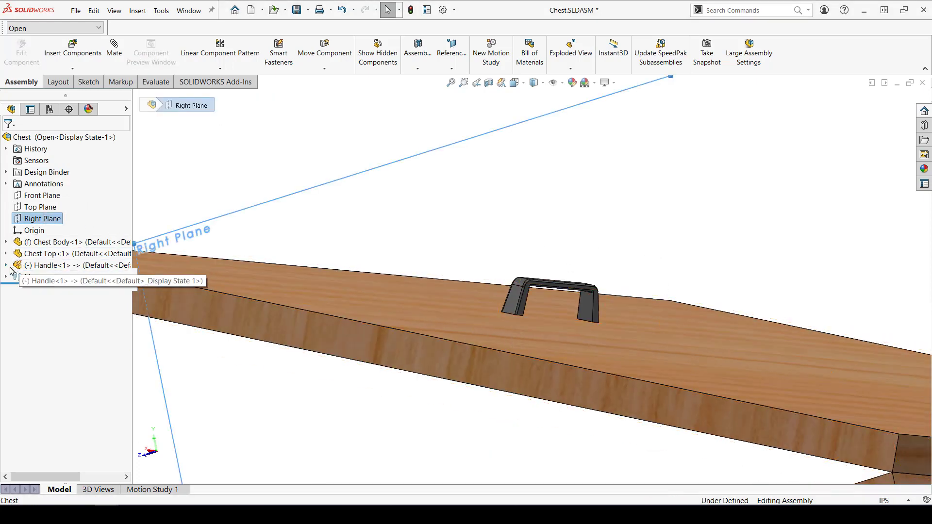
pyautogui.click(5, 265)
pyautogui.keyDown('ctrl'); pyautogui.click(55, 380); pyautogui.keyUp('ctrl')
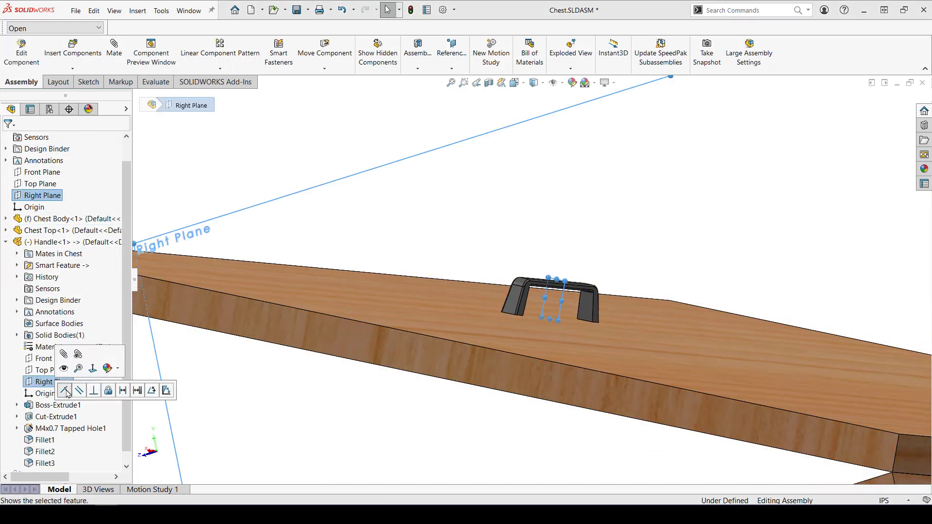
pyautogui.press('Escape')
# Add a 0 distance mate between the lid's edge face and the handle's leg face
pyautogui.moveTo(339, 279); pyautogui.dragTo(220, 258, button='middle')
pyautogui.click(220, 258)
pyautogui.scroll(-5, 313, 225)
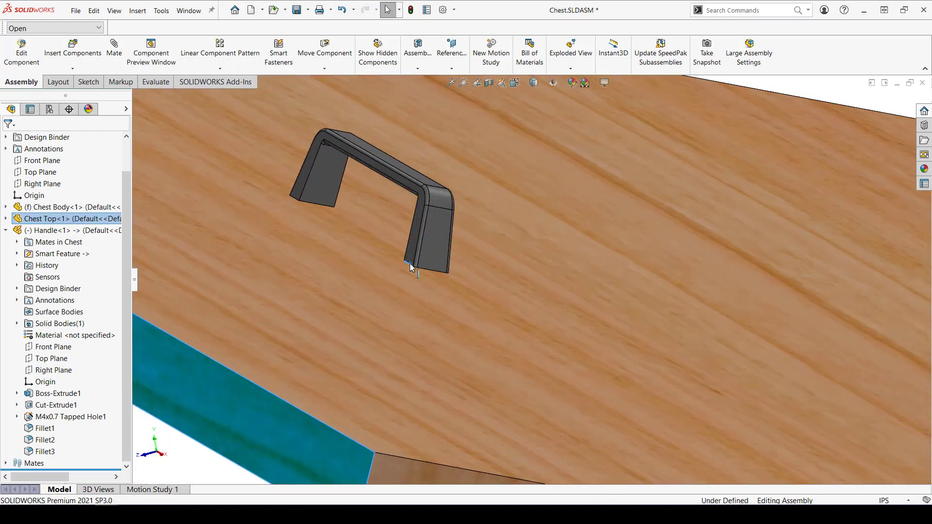
pyautogui.keyDown('ctrl'); pyautogui.click(410, 264); pyautogui.keyUp('ctrl')
pyautogui.click(496, 258)
pyautogui.write('000in')
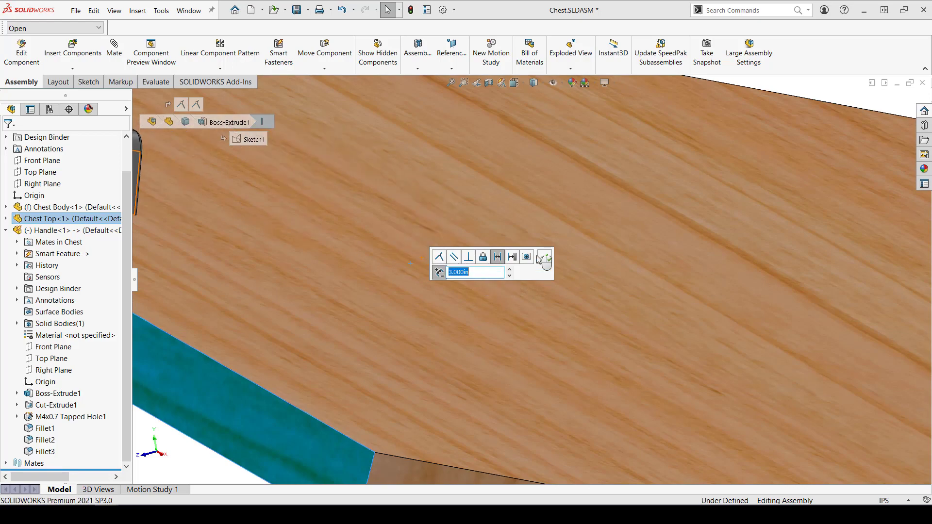
pyautogui.click(544, 256)
pyautogui.scroll(6, 360, 302)
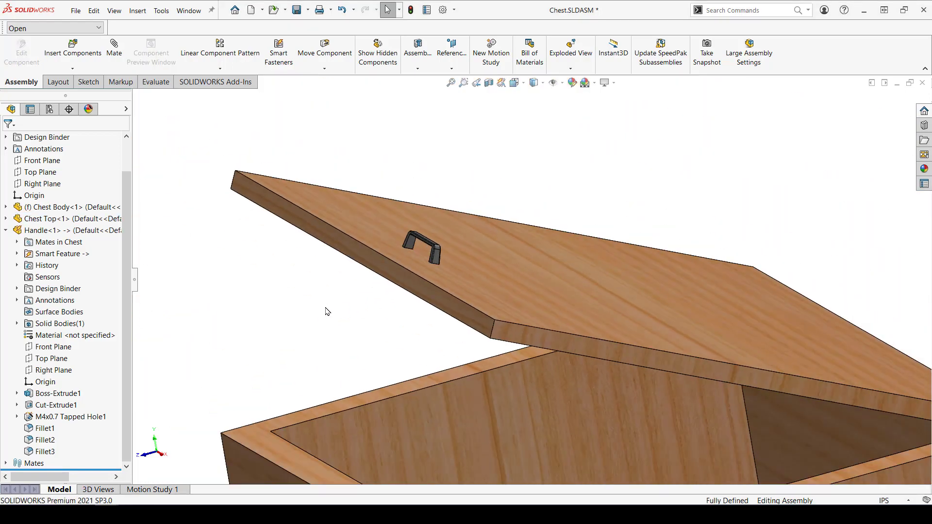
pyautogui.scroll(-2, 328, 317)
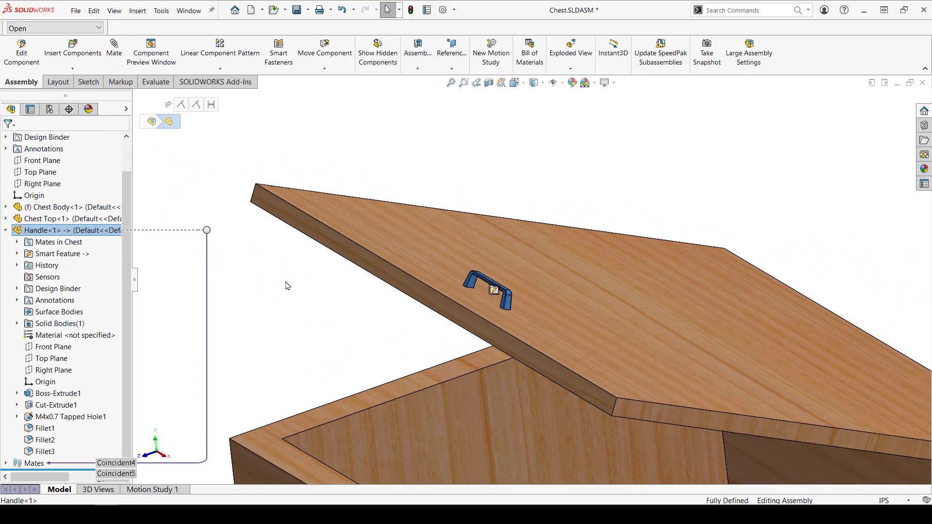
# Open Insert Smart Features for Handle<1>, keeping the CSK feature and both M4 screws included
pyautogui.rightClick(55, 231)
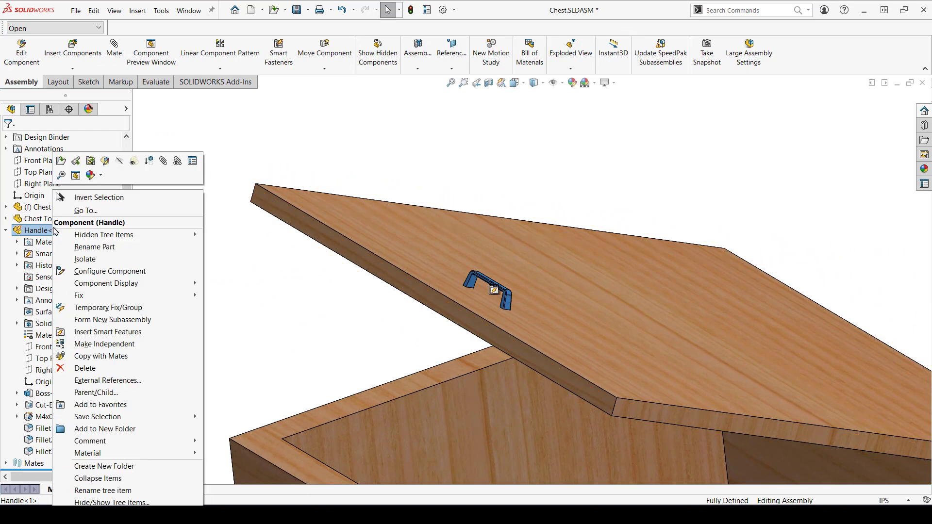
pyautogui.click(87, 331)
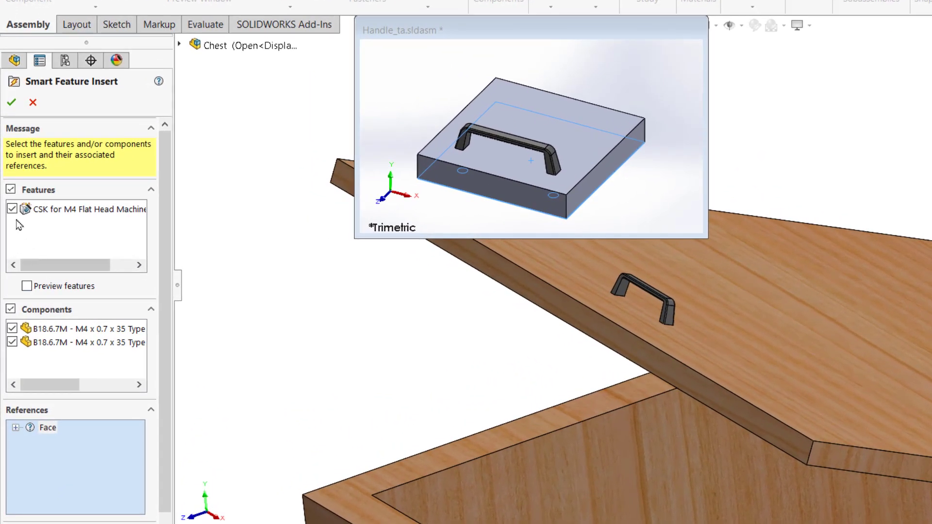
pyautogui.click(10, 211)
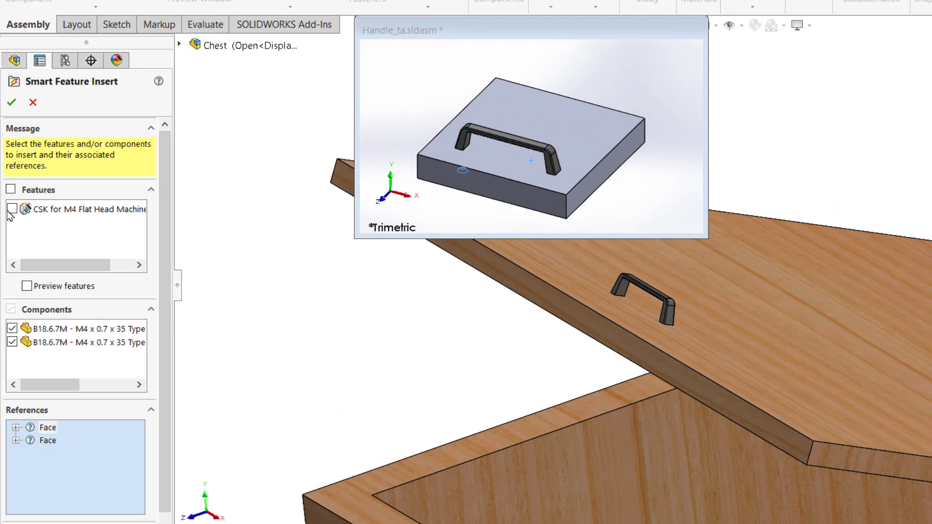
pyautogui.click(12, 190)
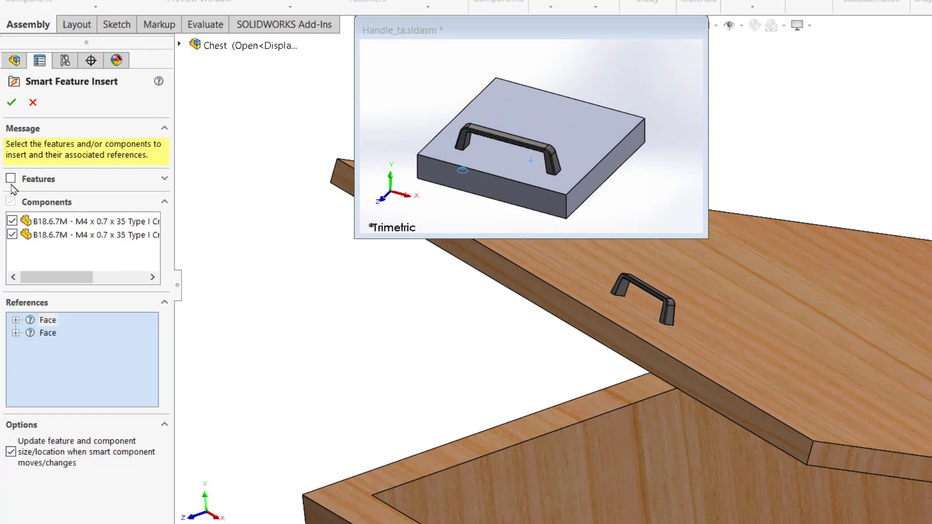
pyautogui.click(12, 180)
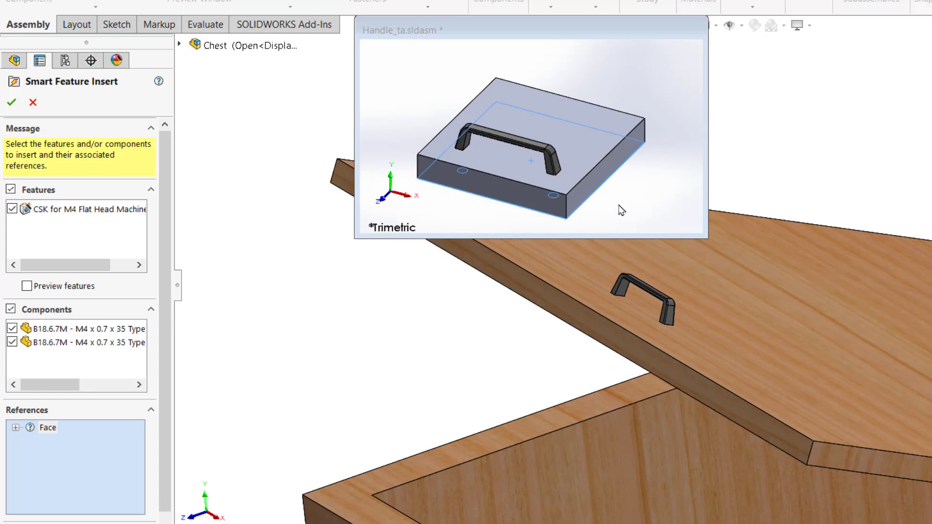
# Assign the lid's face as the Face reference and confirm the smart feature insertion
pyautogui.moveTo(620, 208); pyautogui.dragTo(607, 134, button='middle')
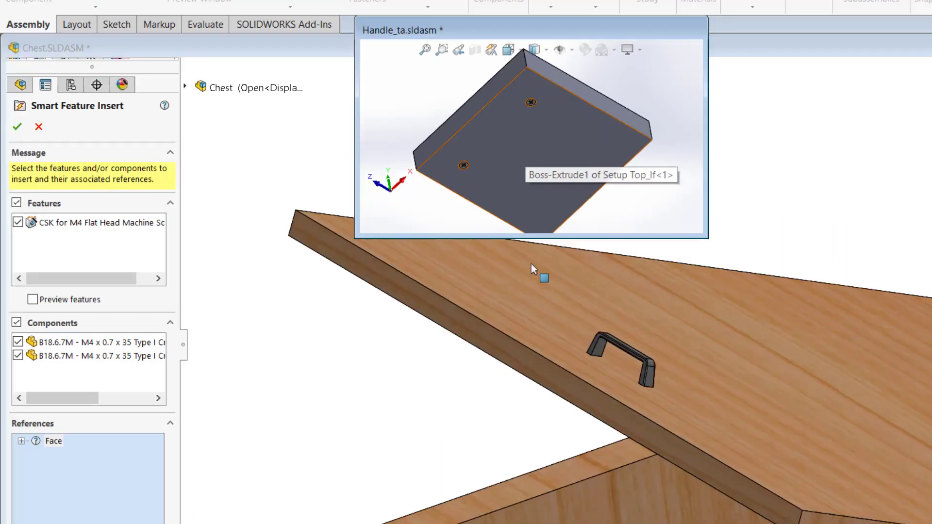
pyautogui.moveTo(659, 446); pyautogui.dragTo(699, 481, button='middle')
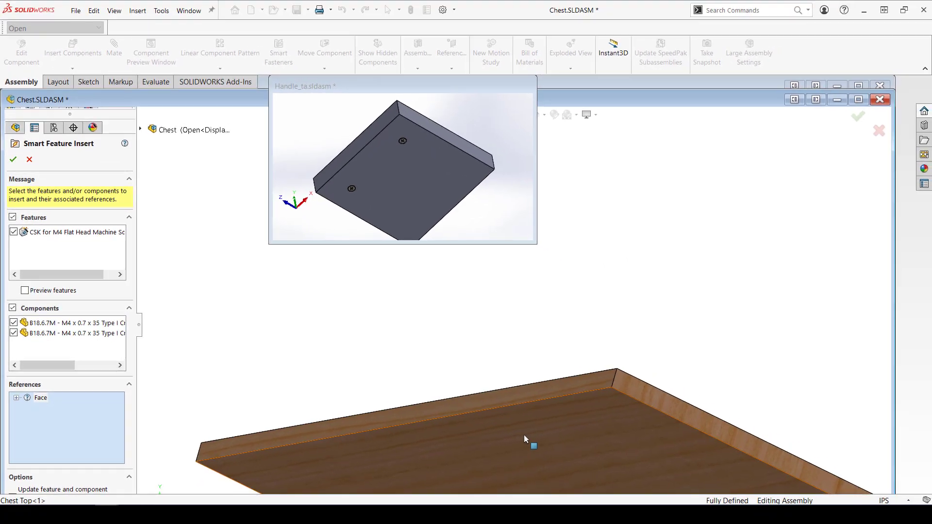
pyautogui.click(672, 484)
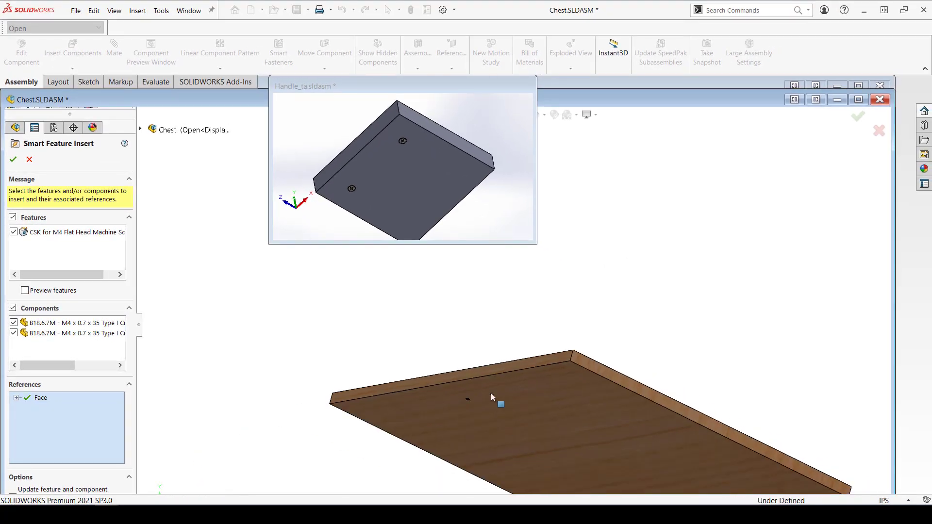
pyautogui.click(13, 160)
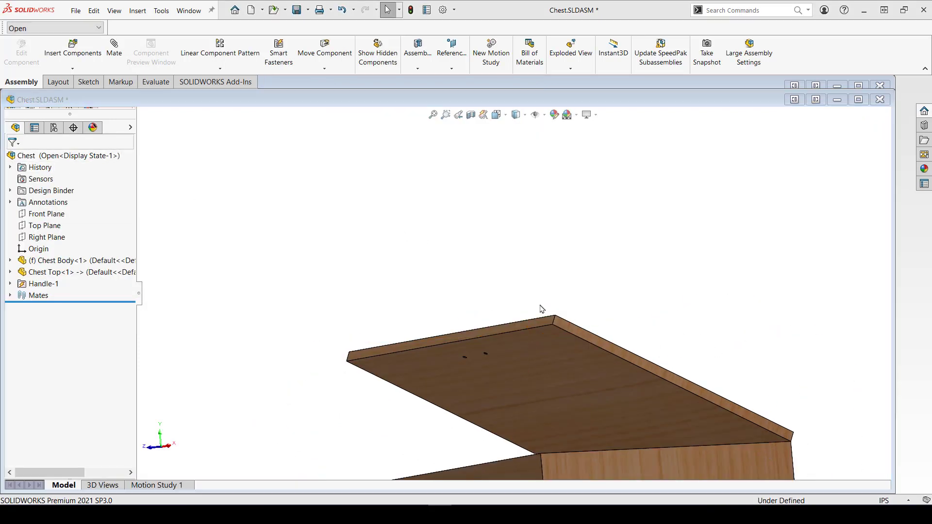
# Section the lid through the handle screws to check they sit in the countersunk holes
pyautogui.click(482, 335)
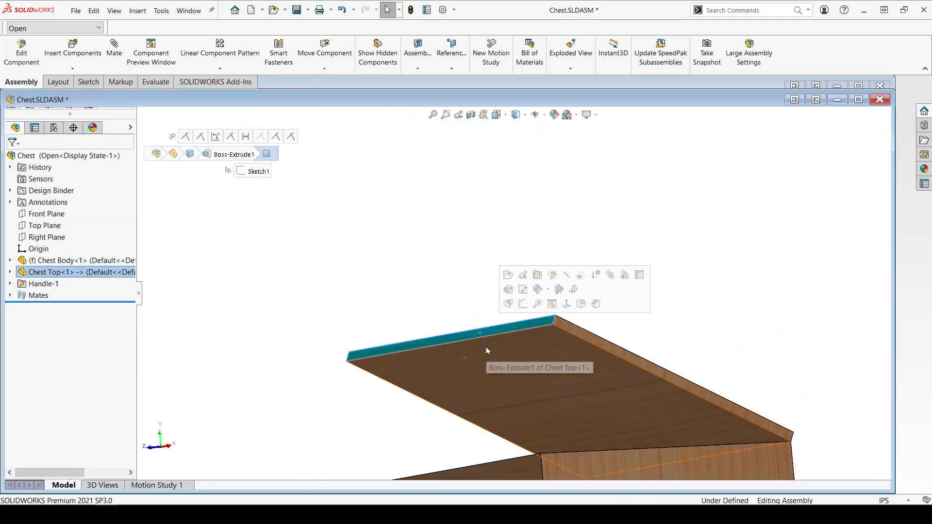
pyautogui.click(470, 115)
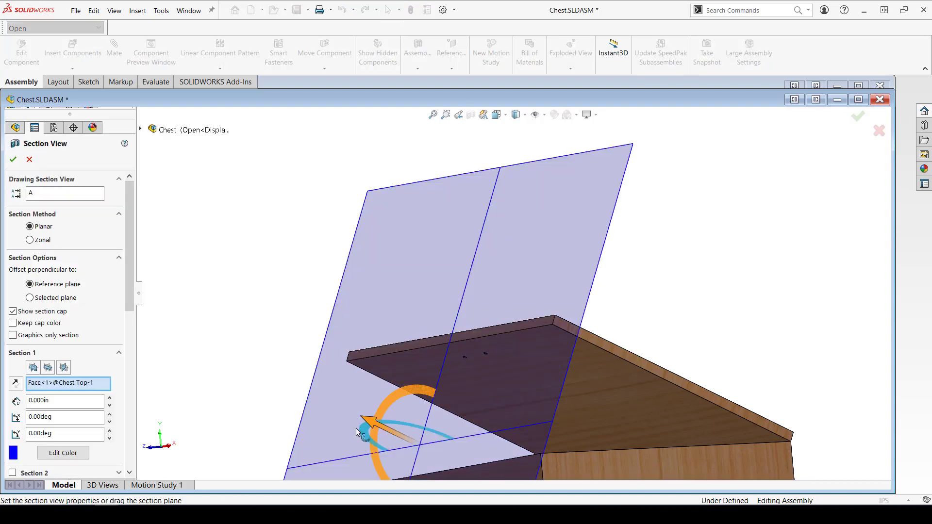
pyautogui.moveTo(355, 430); pyautogui.dragTo(394, 441)
pyautogui.click(13, 159)
pyautogui.scroll(-5, 505, 311)
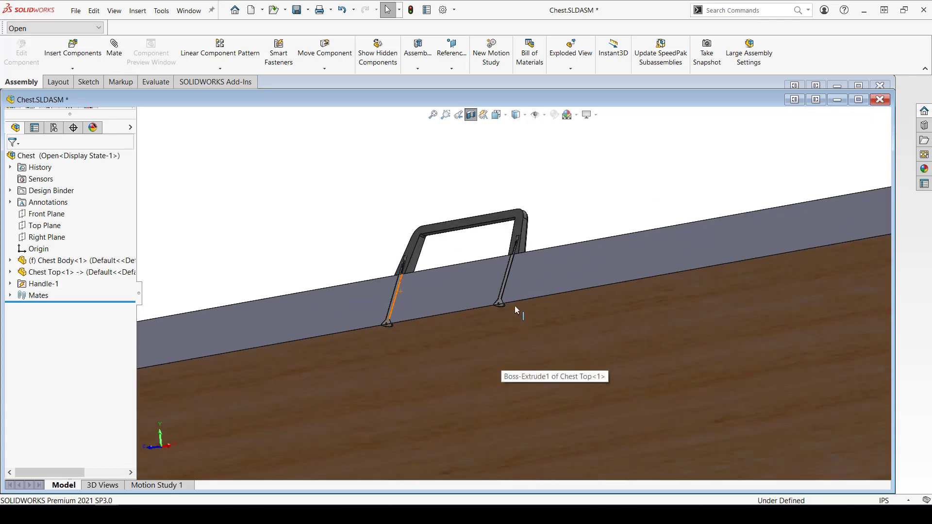
pyautogui.moveTo(514, 305); pyautogui.dragTo(636, 298, button='middle')
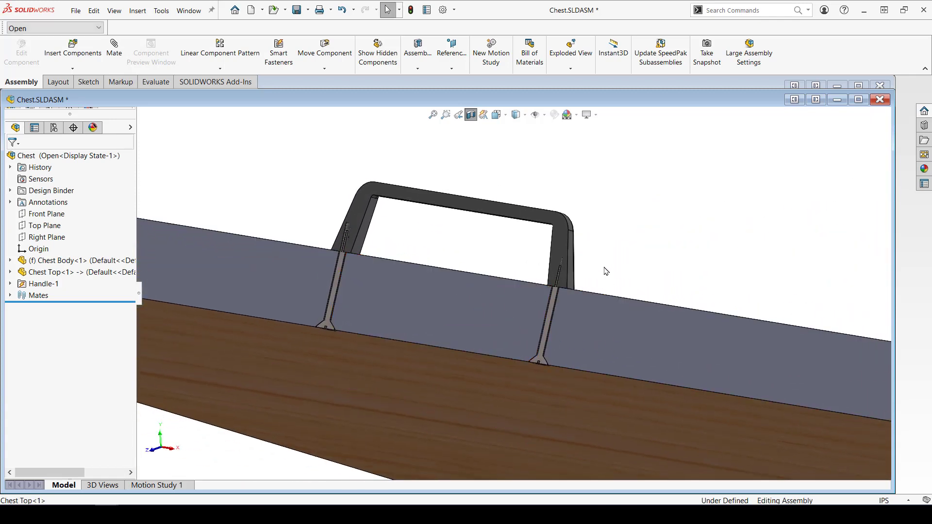
# Turn off the section view, view the lid from above, and expand Mates
pyautogui.click(470, 114)
pyautogui.moveTo(508, 260); pyautogui.dragTo(209, 308, button='middle')
pyautogui.click(10, 295)
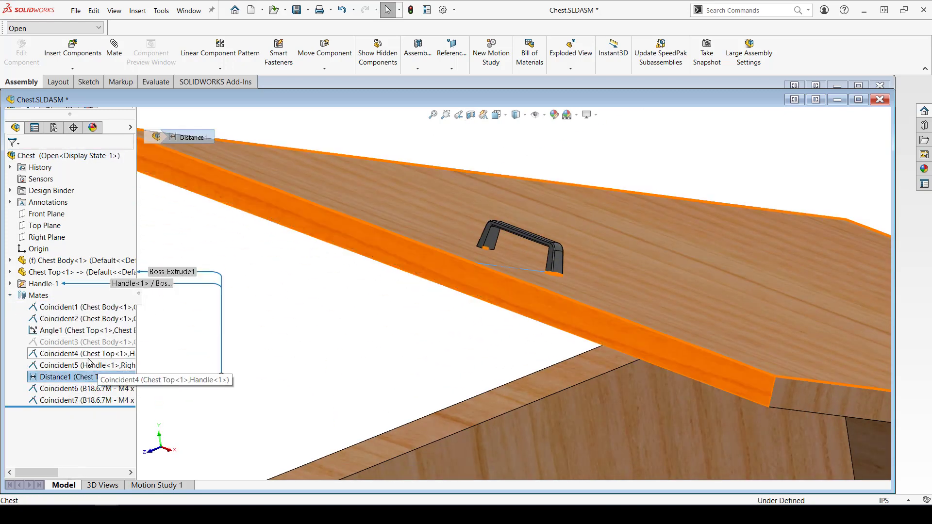
# Change the handle's Distance1 mate to the lid edge to a value of 1
pyautogui.rightClick(59, 378)
pyautogui.click(67, 271)
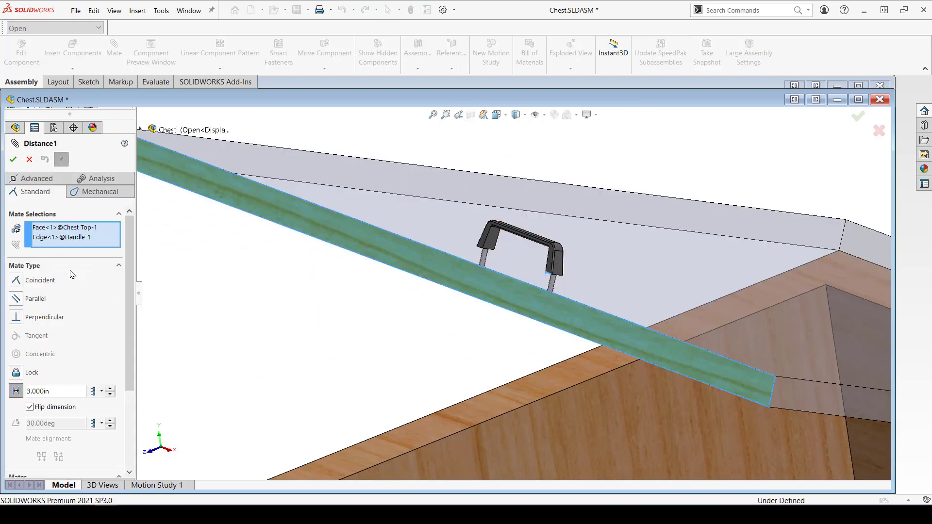
pyautogui.doubleClick(47, 391)
pyautogui.write('1')
pyautogui.press('Return')
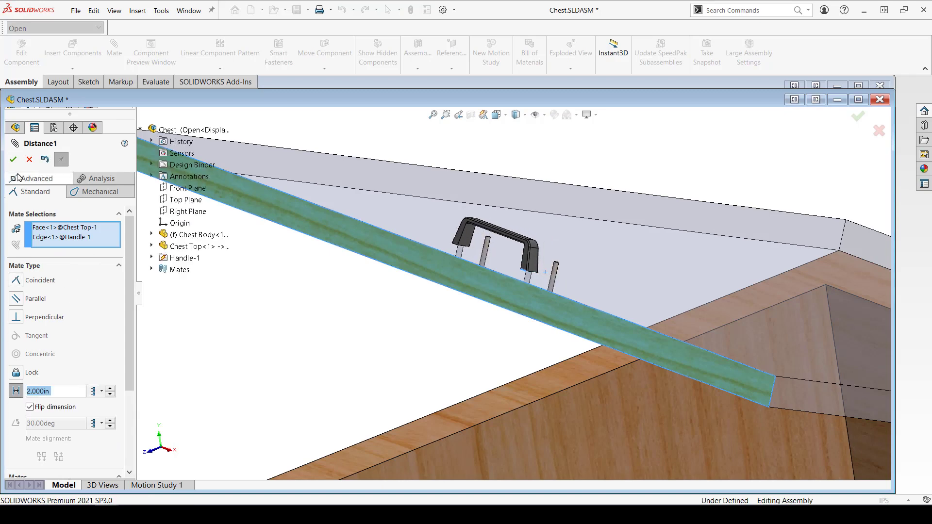
pyautogui.click(13, 159)
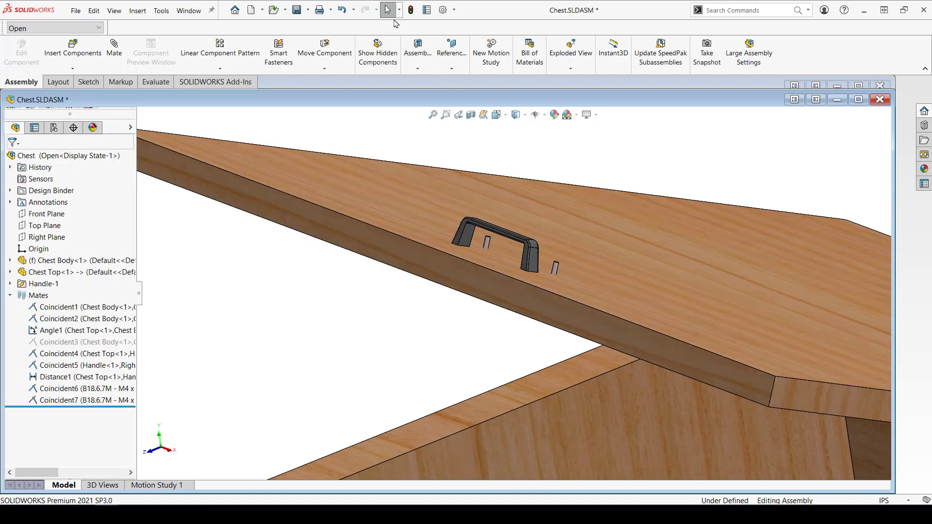
pyautogui.moveTo(511, 325)
pyautogui.mouseDown(button='middle')
pyautogui.moveTo(508, 276)
pyautogui.moveTo(519, 328)
pyautogui.mouseUp(button='middle')
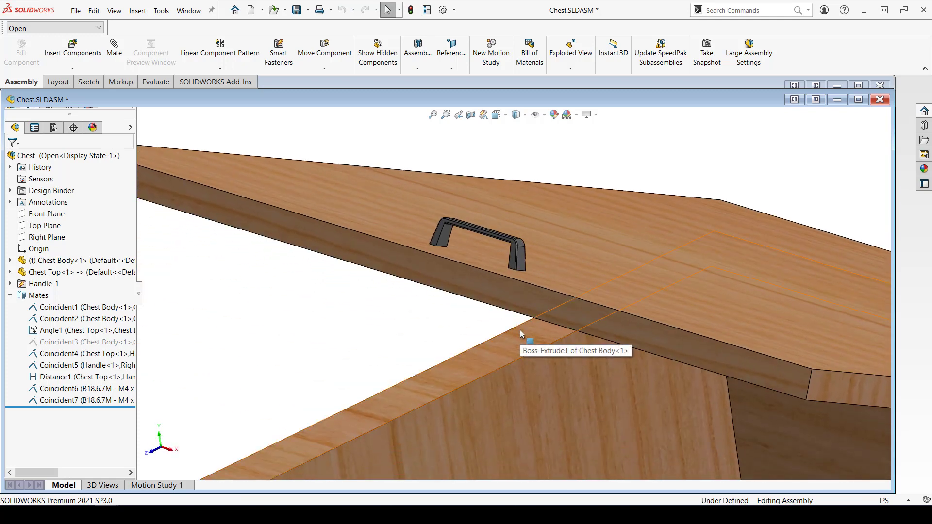
# In the Handle part, open the Smart Feature's defining assembly, Handle_ta
pyautogui.hotkey('ctrl', 'Tab')
pyautogui.hotkey('ctrl', 'Tab')
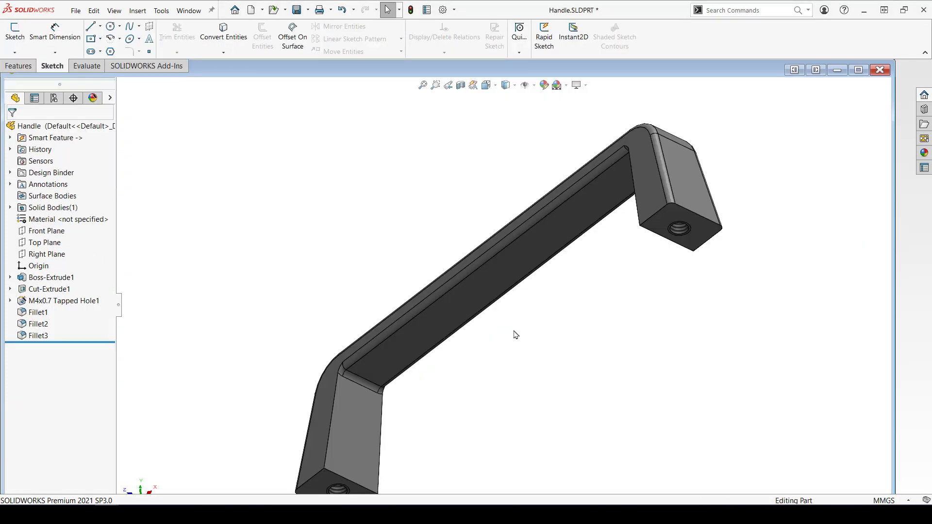
pyautogui.rightClick(67, 139)
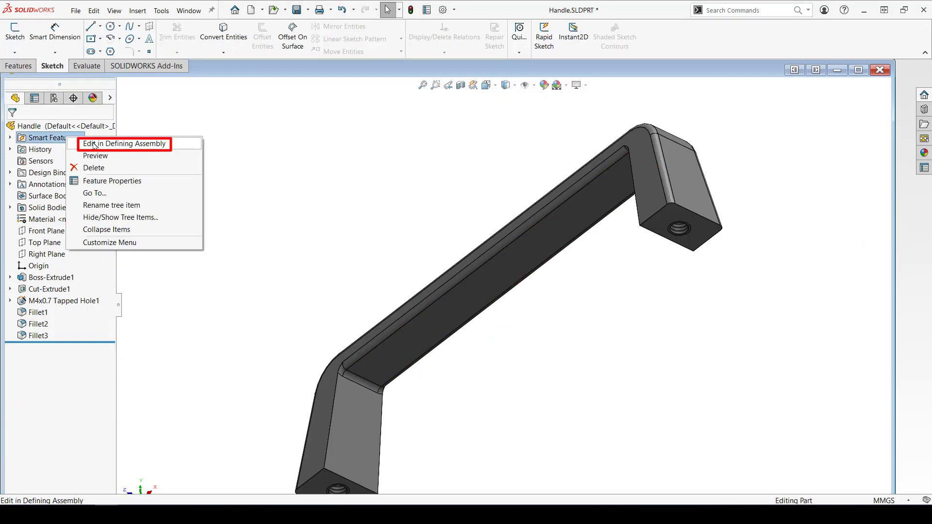
pyautogui.click(95, 144)
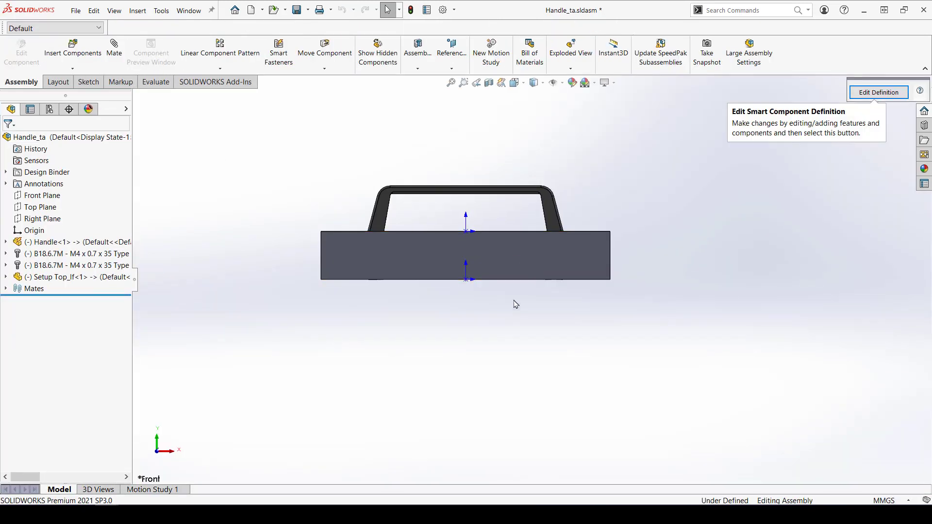
# Inspect the smart component definition unchanged, then close Handle_ta and choose Save All
pyautogui.moveTo(514, 304); pyautogui.dragTo(491, 245, button='middle')
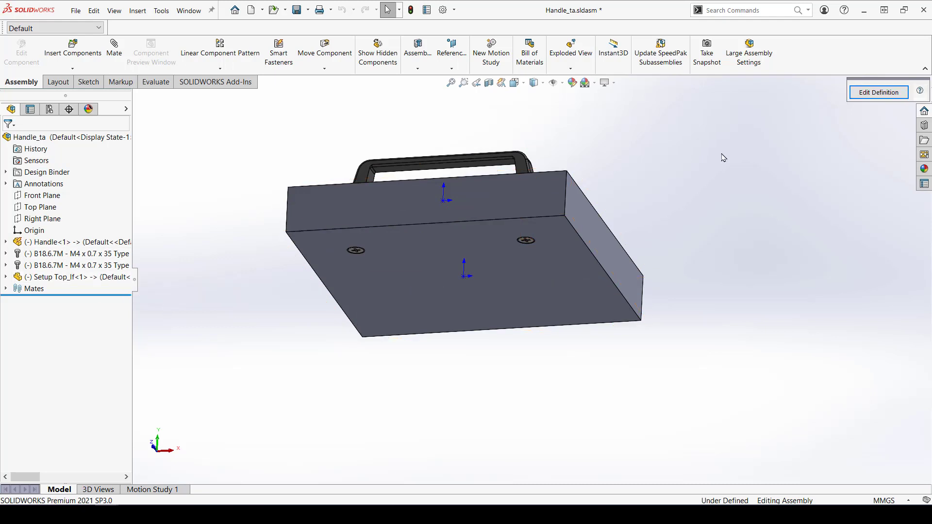
pyautogui.click(880, 95)
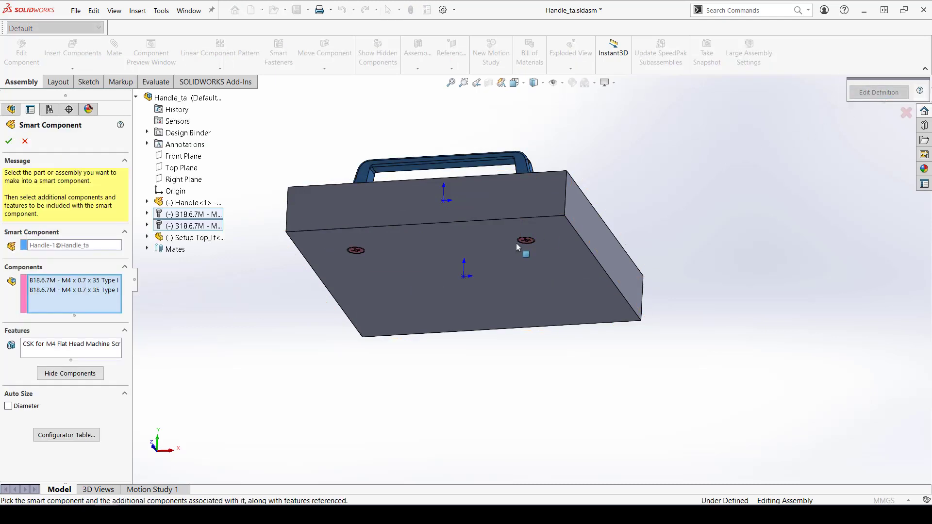
pyautogui.click(9, 140)
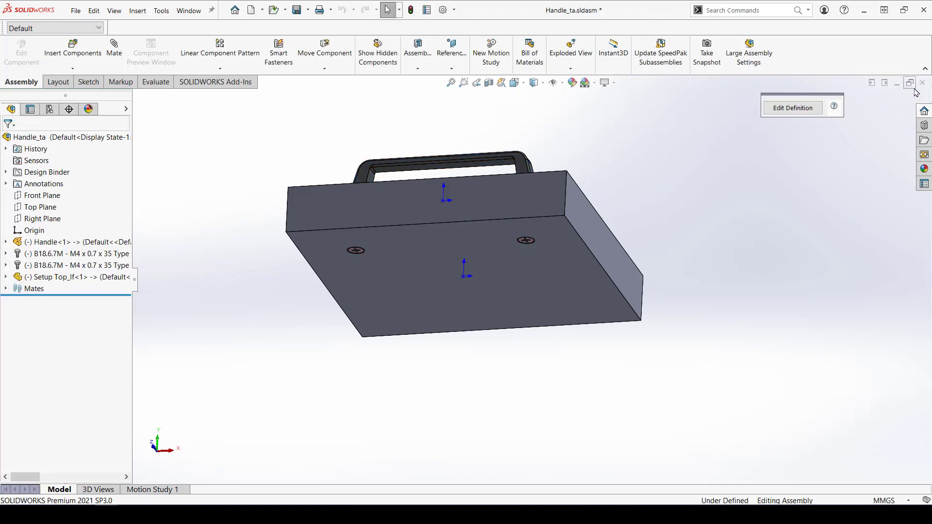
pyautogui.click(921, 83)
pyautogui.click(464, 352)
# Choose 'Rebuild and save the document (recommended)' for Handle_ta
pyautogui.click(461, 234)
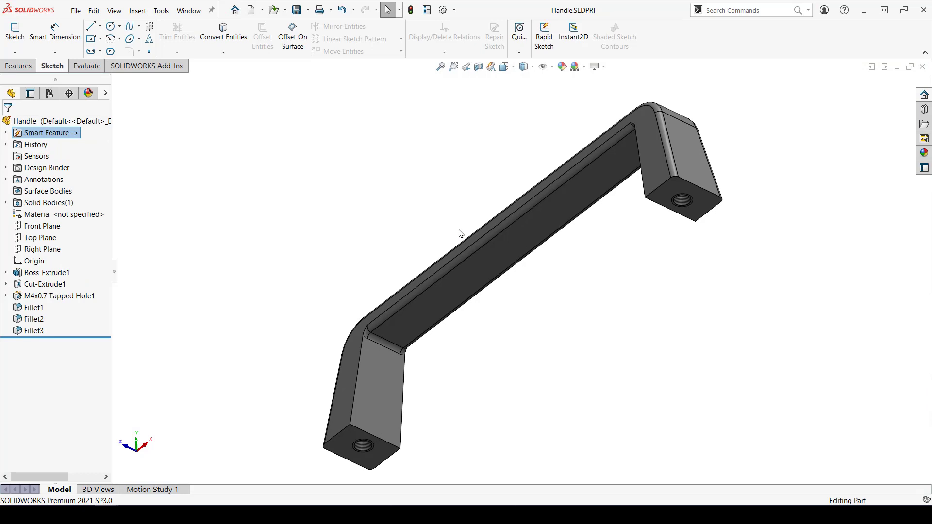